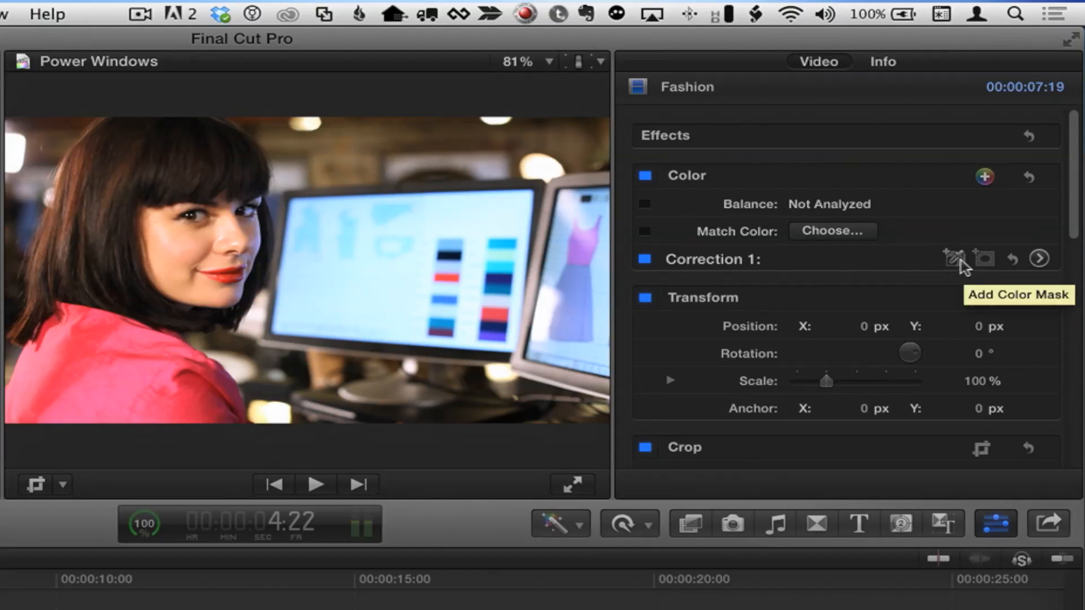
Add a shape mask to Correction 1 of the Fashion clip and fit its inner ellipse around the woman's face
scroll(959, 266, up, 2)
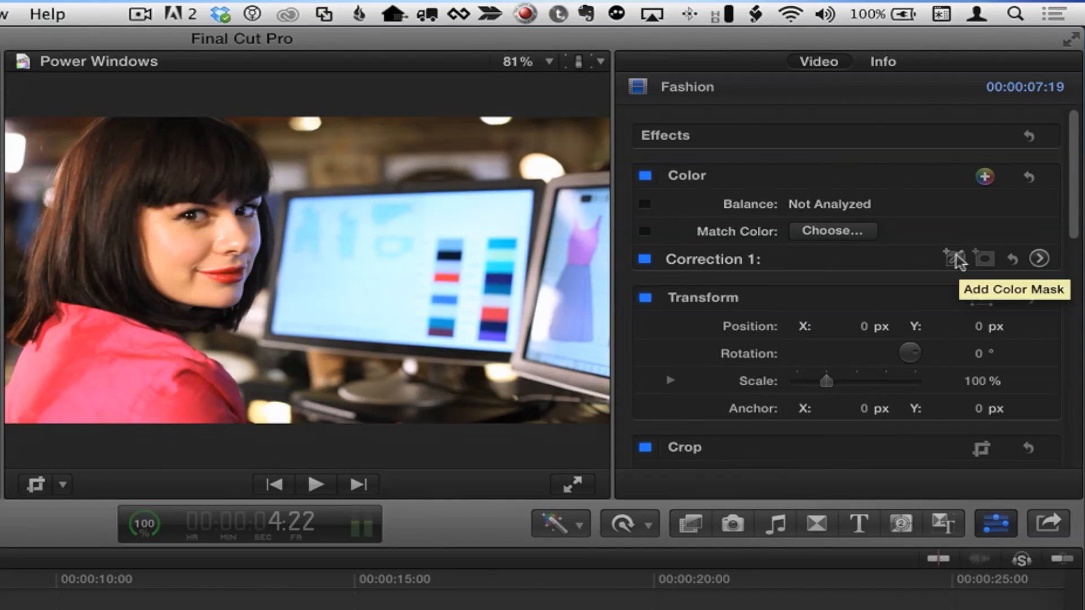
click(983, 261)
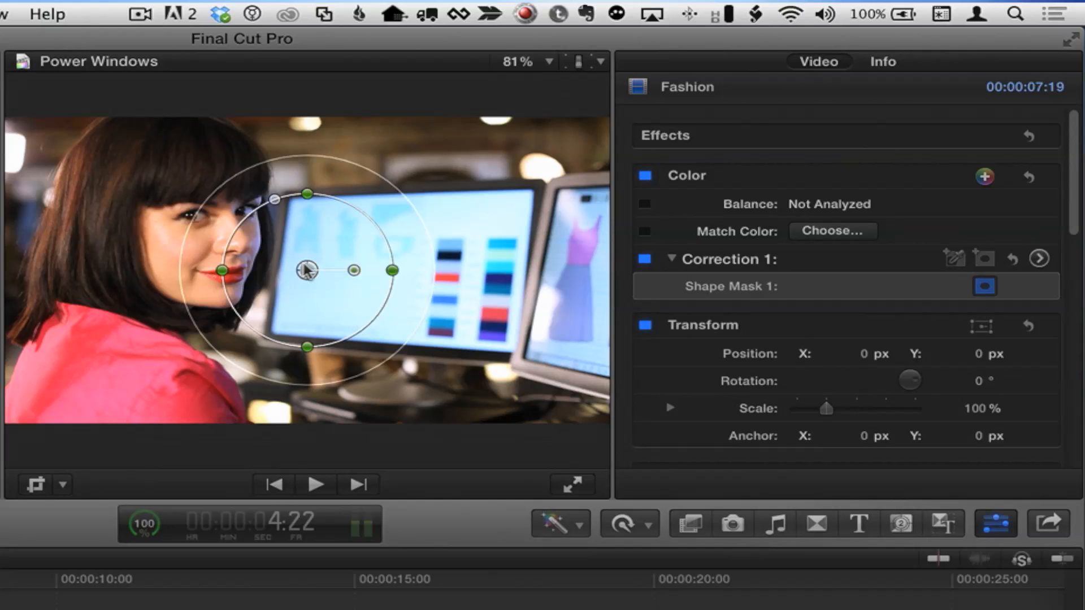
drag(307, 271, 207, 244)
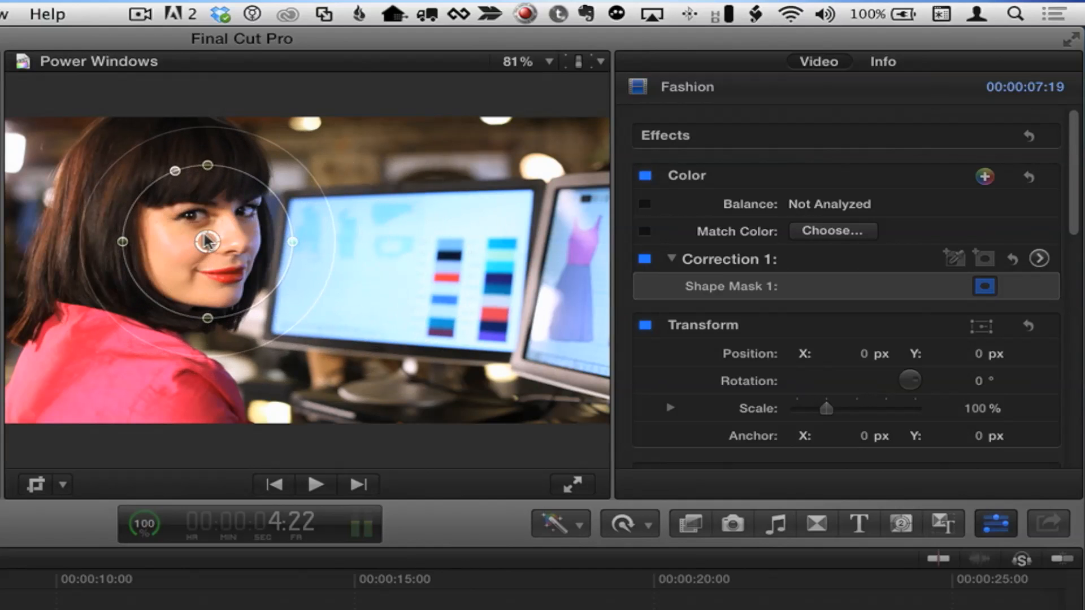
drag(295, 245, 288, 241)
drag(207, 165, 210, 150)
drag(208, 241, 206, 247)
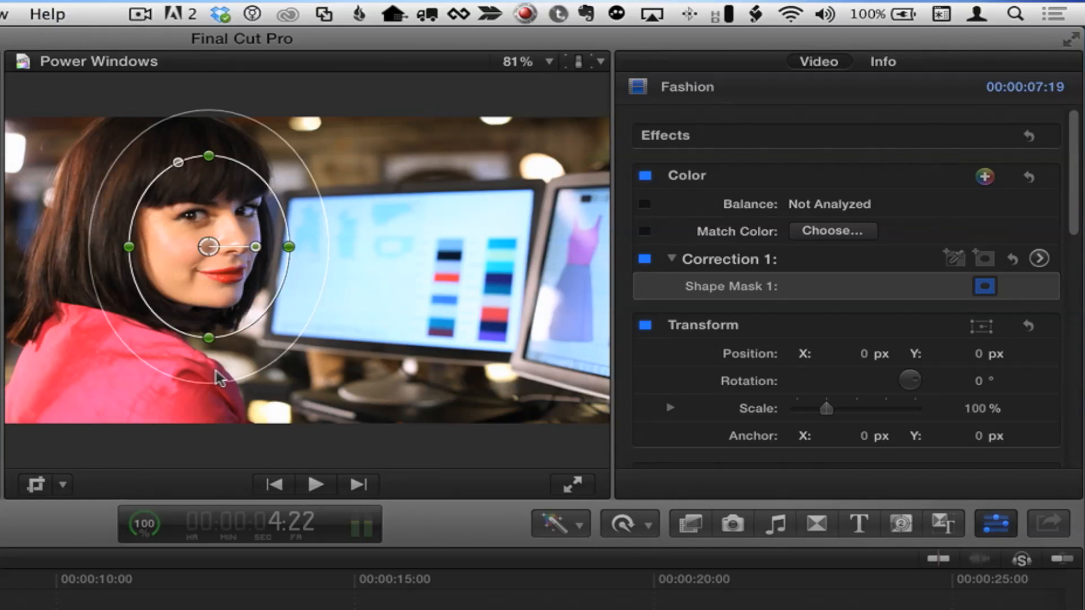
Widen the soft edge of the face mask so its outer ring reaches past her hair, and tilt the ellipse very slightly
mouse_move(221, 380)
mouse_down()
mouse_move(222, 403)
mouse_move(222, 391)
mouse_up()
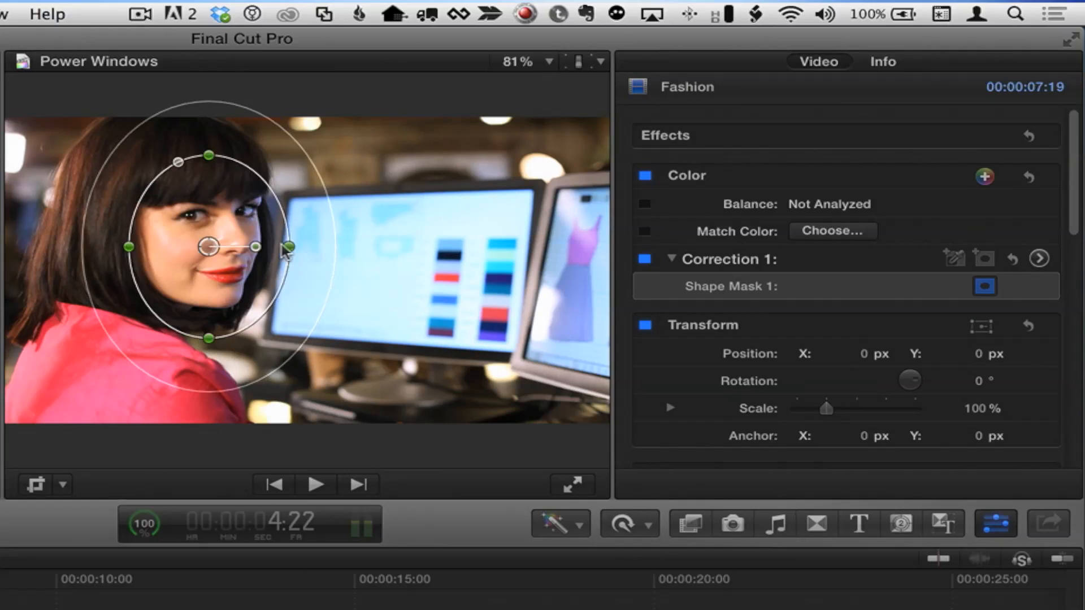
drag(256, 247, 255, 247)
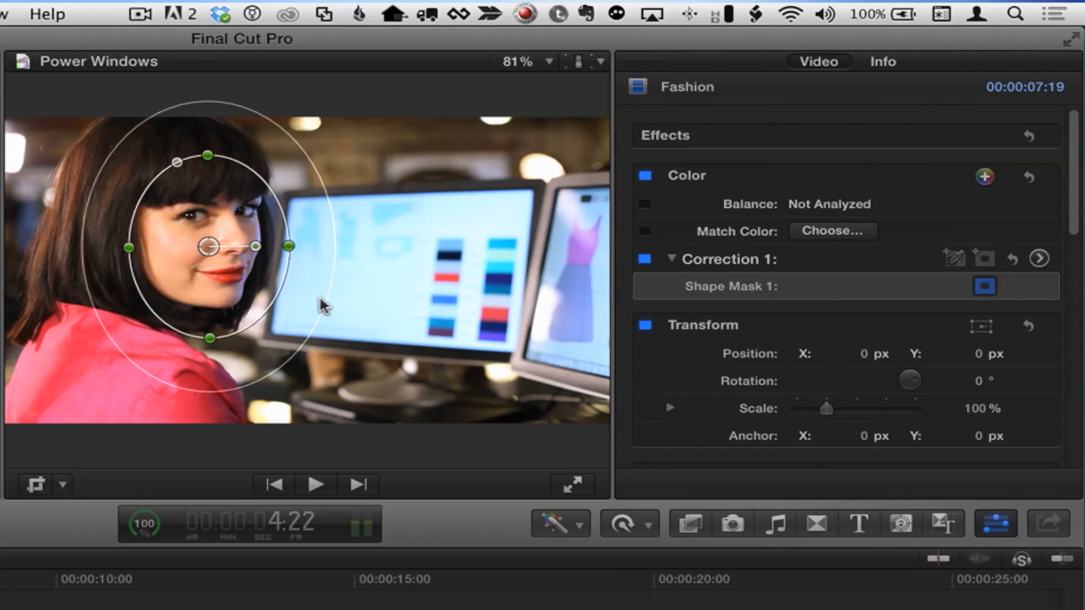
drag(320, 296, 344, 318)
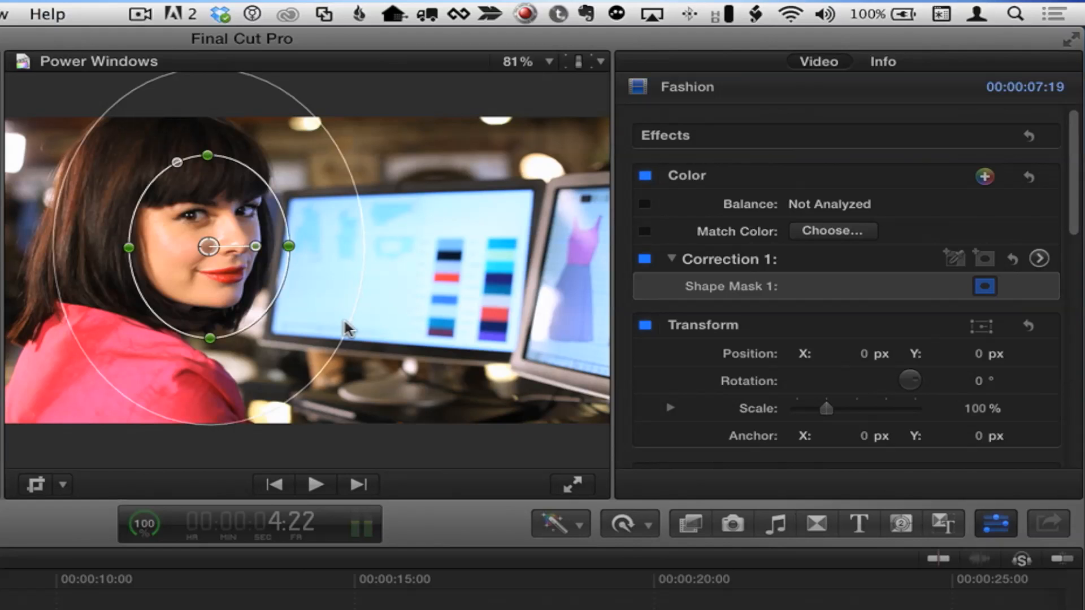
click(345, 317)
mouse_move(345, 334)
mouse_down()
mouse_move(323, 309)
mouse_move(344, 335)
mouse_move(333, 331)
mouse_up()
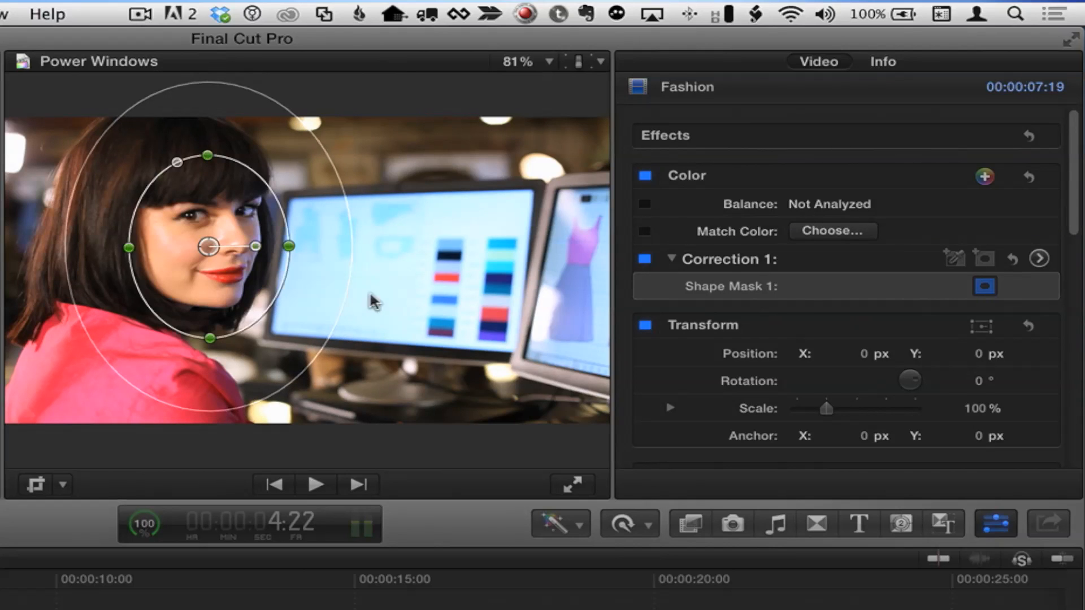
Open the exposure controls of Correction 1, try global exposures of -61% and -26% inside the mask, and reset the value
click(1039, 259)
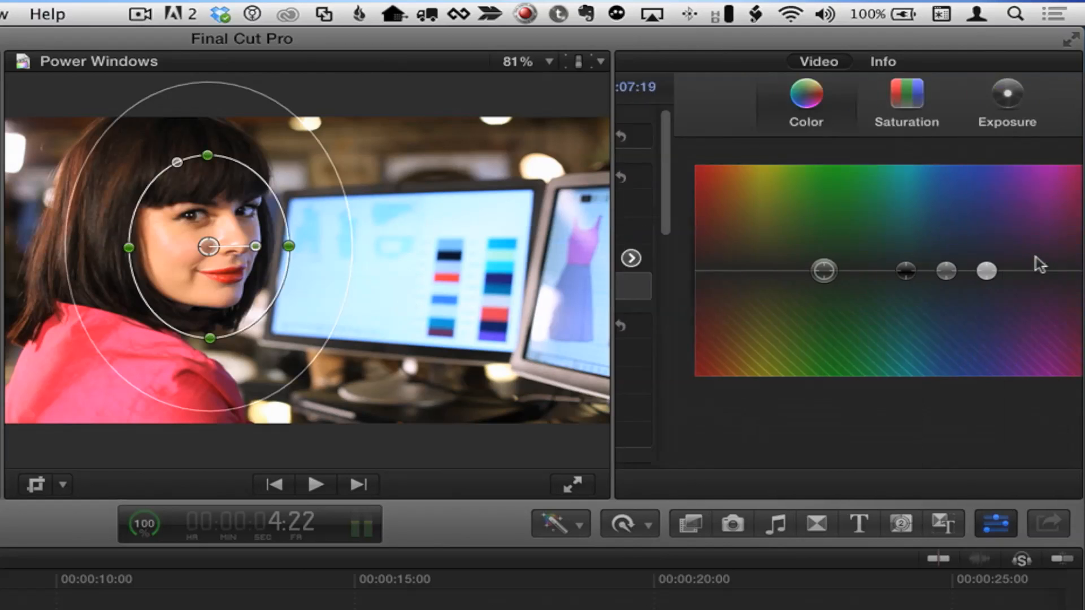
click(950, 101)
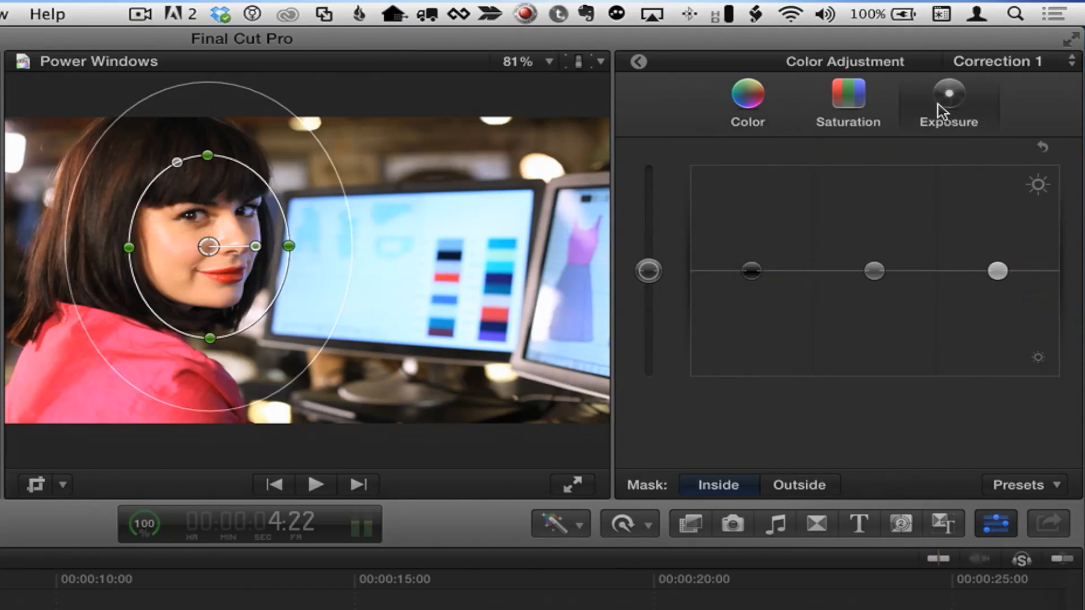
drag(649, 272, 650, 337)
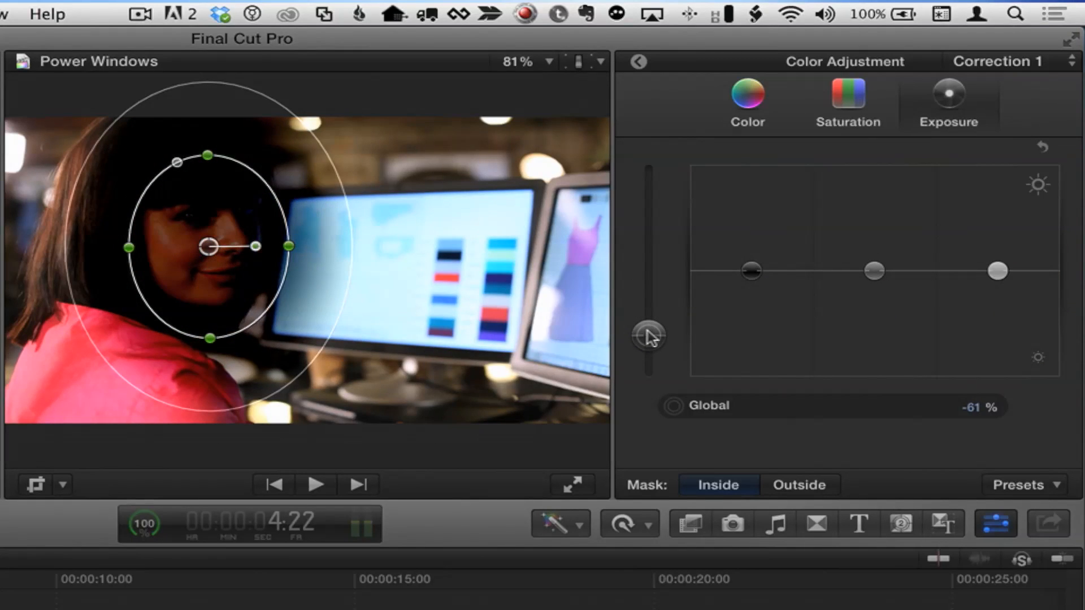
drag(650, 337, 651, 300)
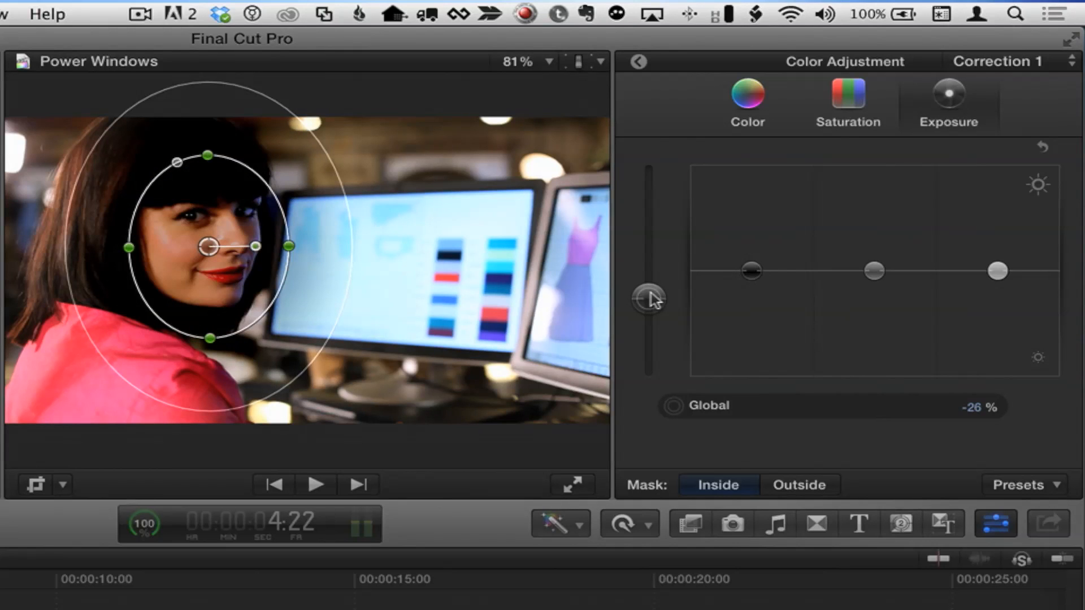
key(Delete)
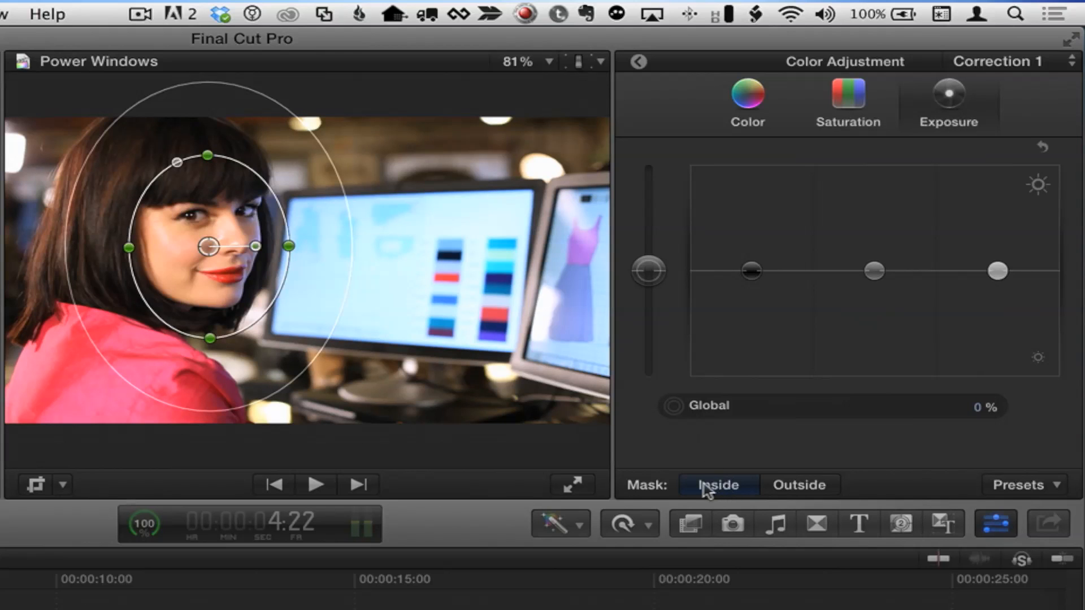
Try a global exposure of -24% outside the mask and reset it
click(802, 486)
drag(650, 273, 656, 301)
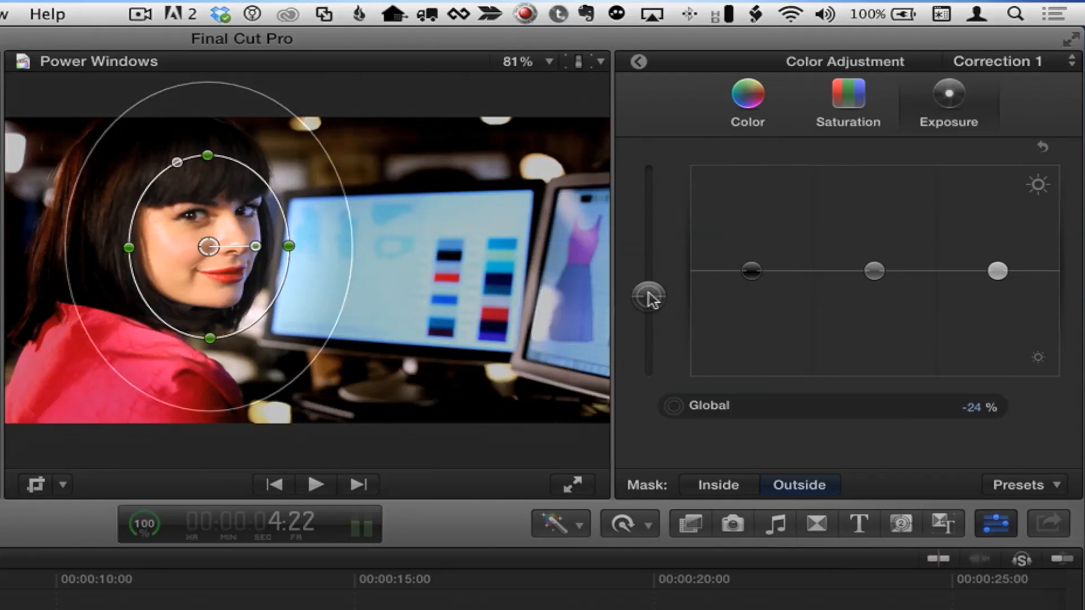
key(Delete)
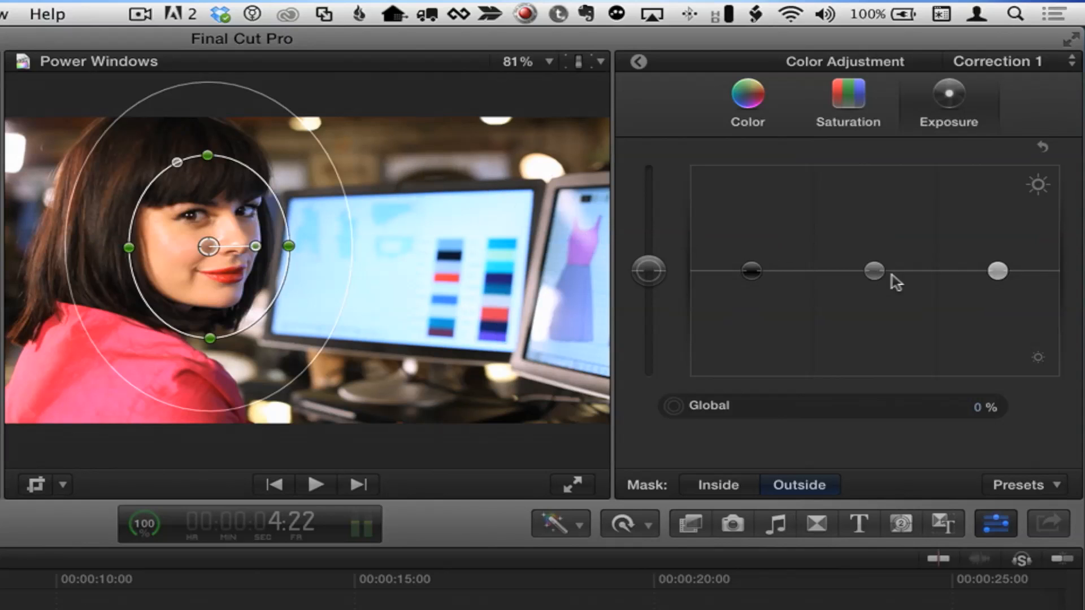
Lower the midtones exposure outside the mask to about -14% and fine-tune the highlights
click(875, 274)
mouse_move(875, 275)
mouse_down()
mouse_move(874, 293)
mouse_move(873, 274)
mouse_up()
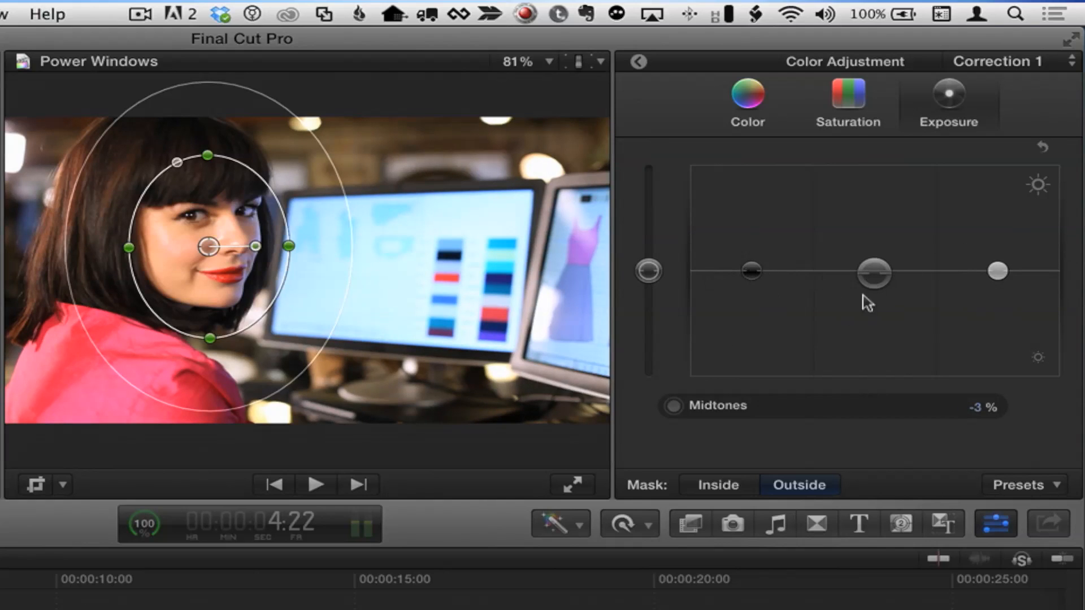
drag(873, 278, 874, 288)
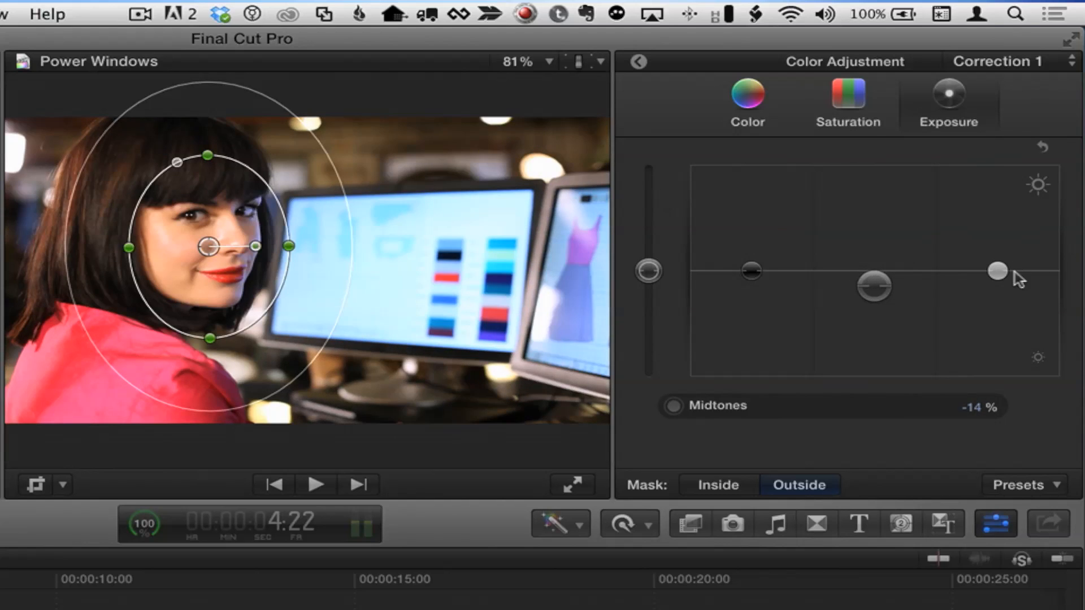
mouse_move(997, 273)
mouse_down()
mouse_move(997, 325)
mouse_move(997, 273)
mouse_up()
drag(876, 285, 877, 284)
Widen the face mask's soft edge, fine-tune the midtones outside it, and return to the clip's effect settings
mouse_move(299, 370)
mouse_down()
mouse_move(321, 386)
mouse_move(277, 352)
mouse_move(303, 390)
mouse_up()
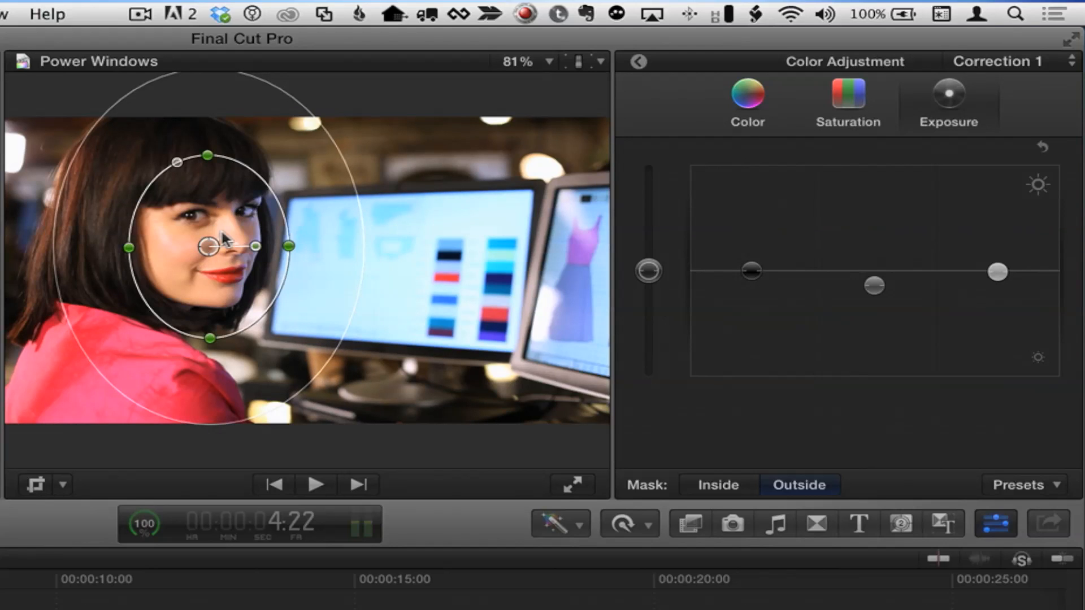
mouse_move(870, 283)
mouse_down()
mouse_move(868, 273)
mouse_move(872, 300)
mouse_move(868, 288)
mouse_up()
click(639, 61)
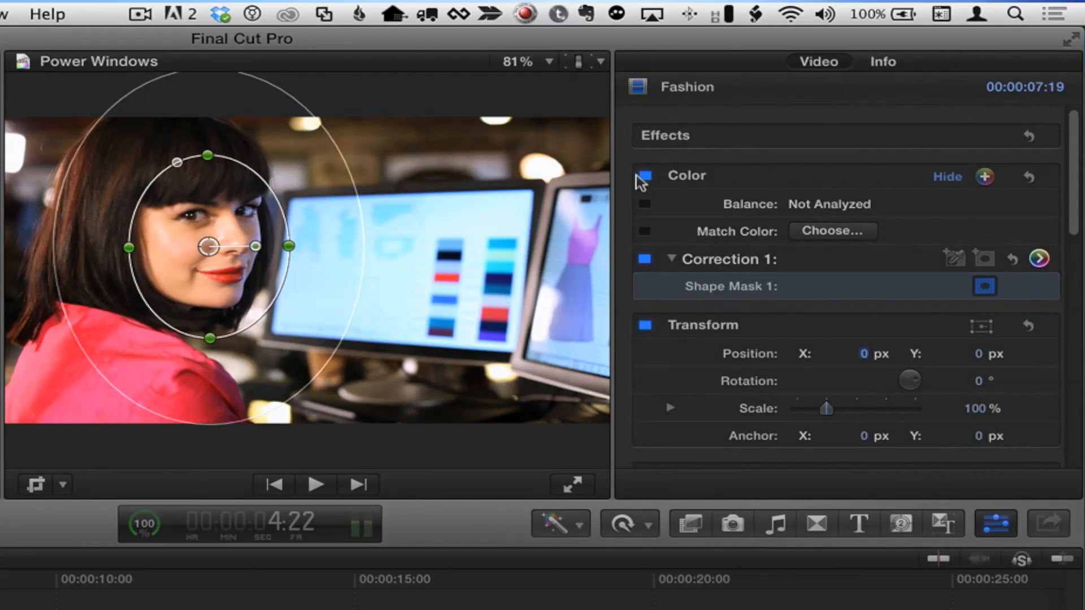
Switch the whole Color section off and on repeatedly to compare the Fashion clip before and after grading
click(644, 176)
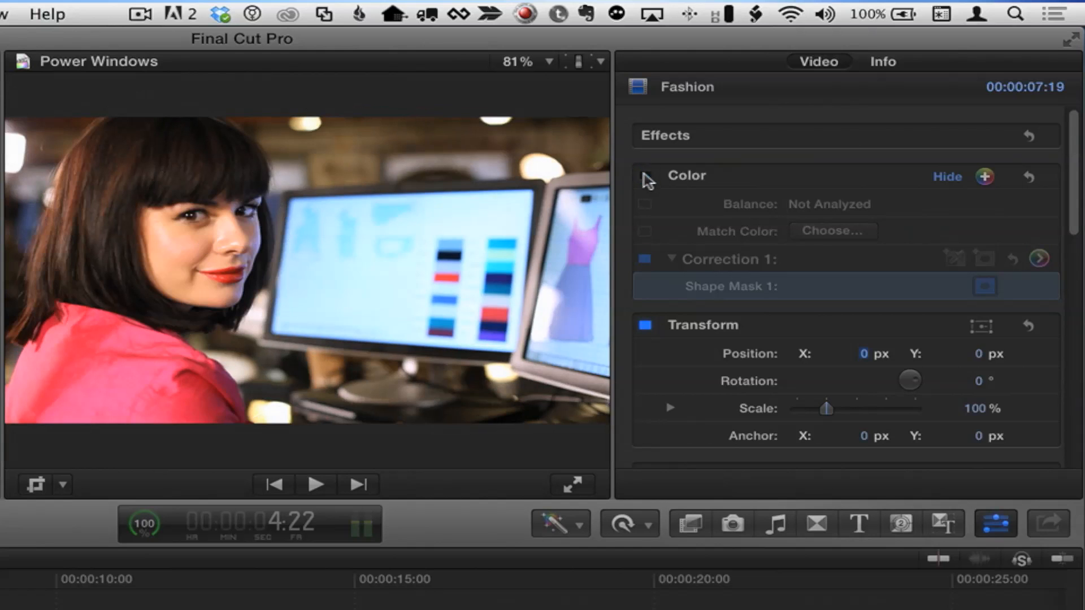
click(646, 175)
click(645, 175)
click(645, 176)
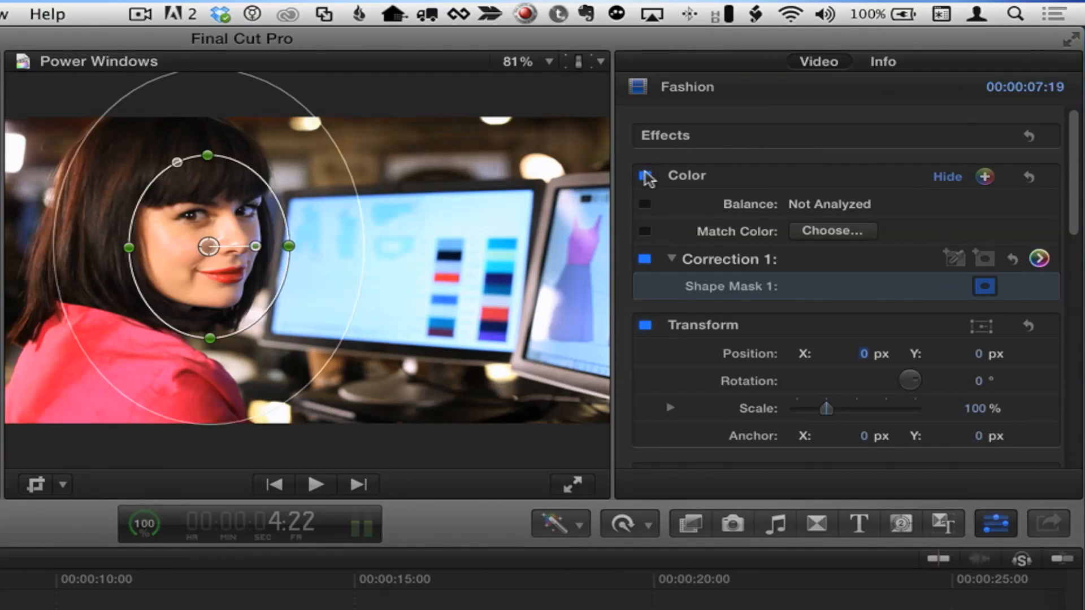
Switch Correction 1 off and on several times to compare the masked correction with the original, leaving it enabled
click(644, 264)
click(645, 260)
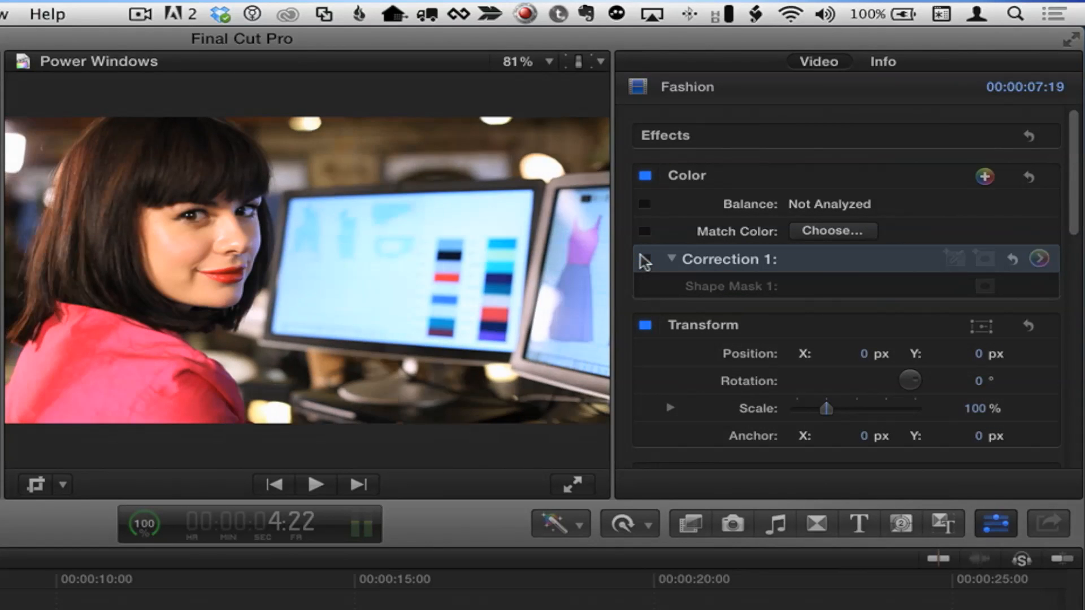
click(644, 260)
click(644, 260)
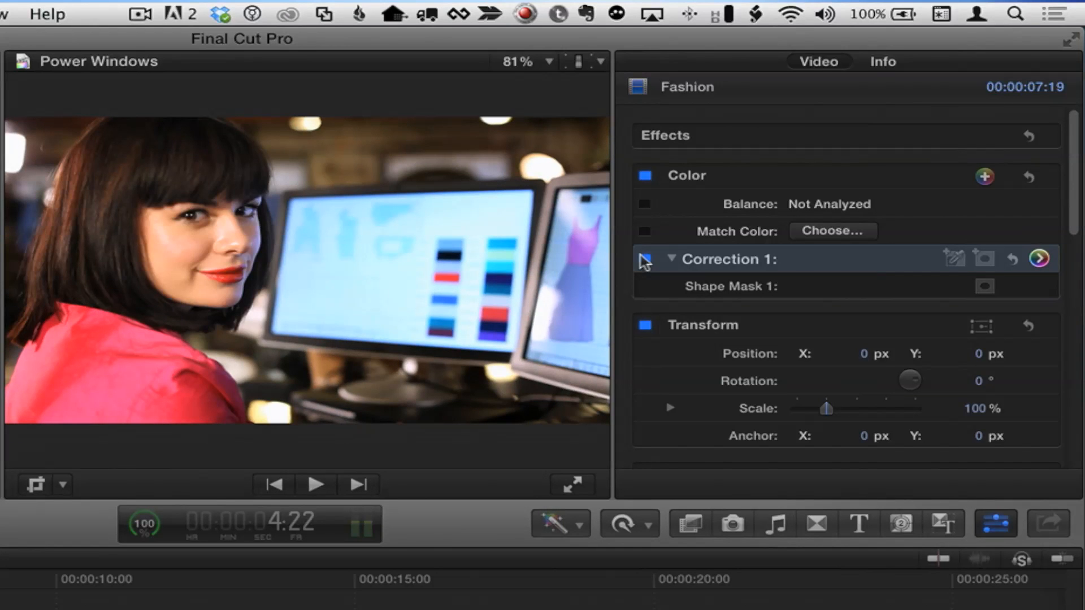
click(644, 260)
click(644, 260)
click(645, 260)
click(644, 260)
click(879, 289)
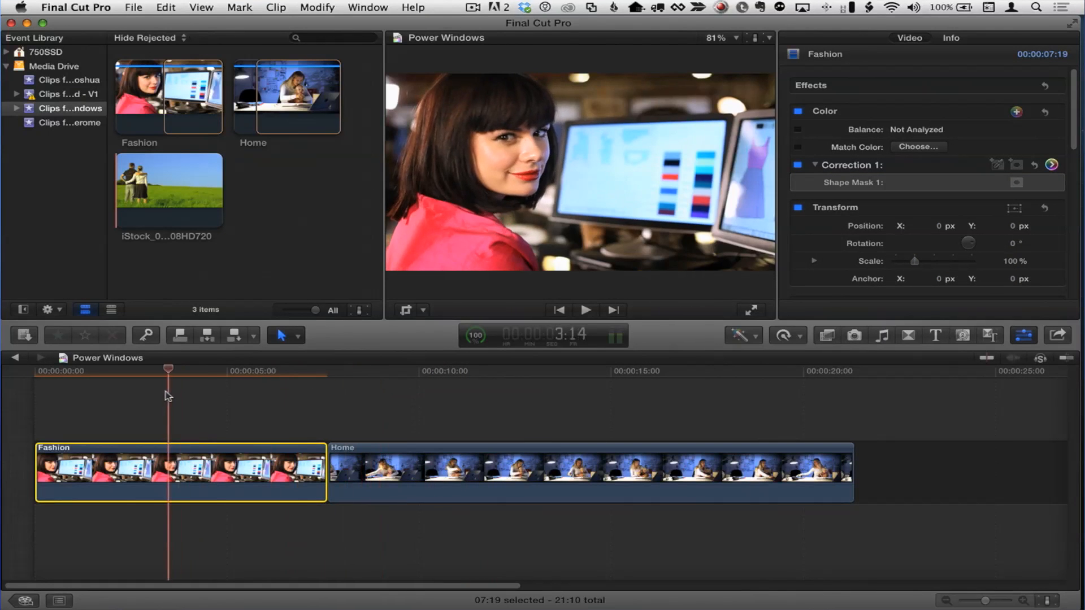
Move the playhead to the Home clip, select the clip, and delete Shape Mask 1 from its Correction 1
key(s)
drag(245, 391, 357, 415)
click(369, 470)
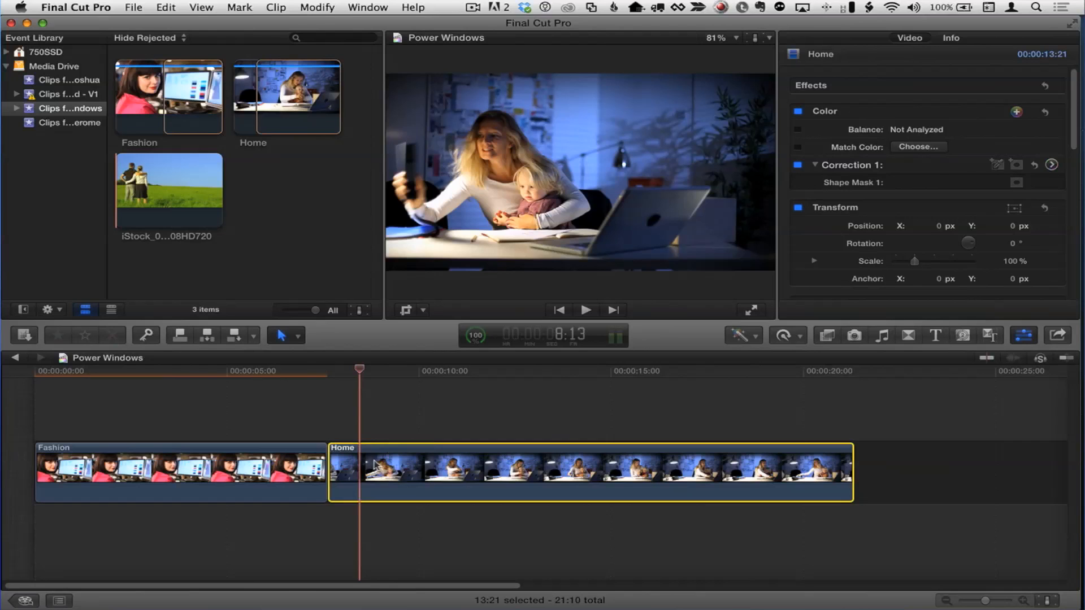
click(910, 185)
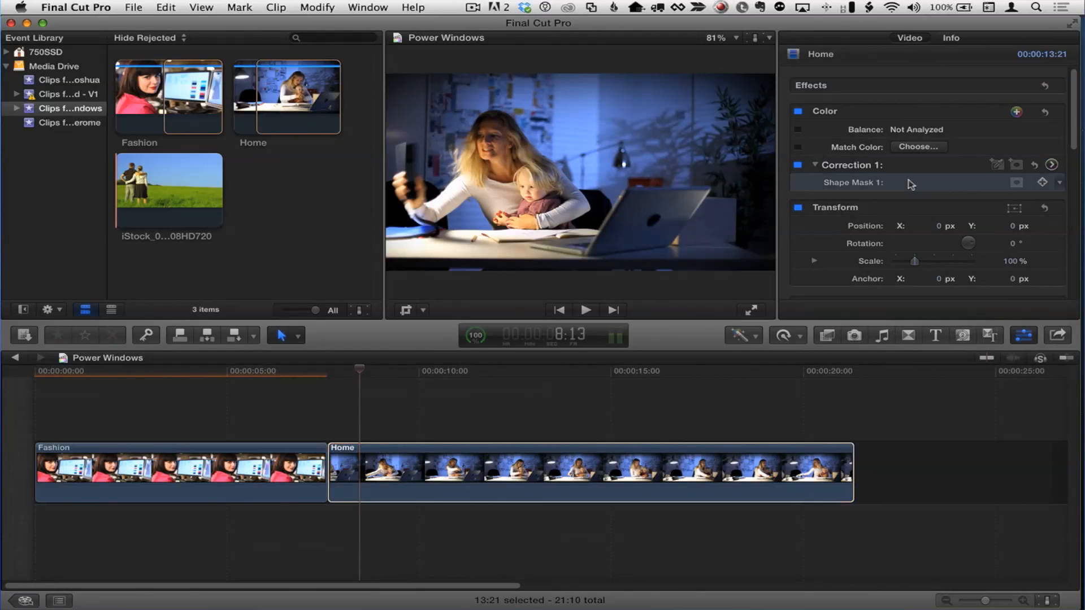
key(Delete)
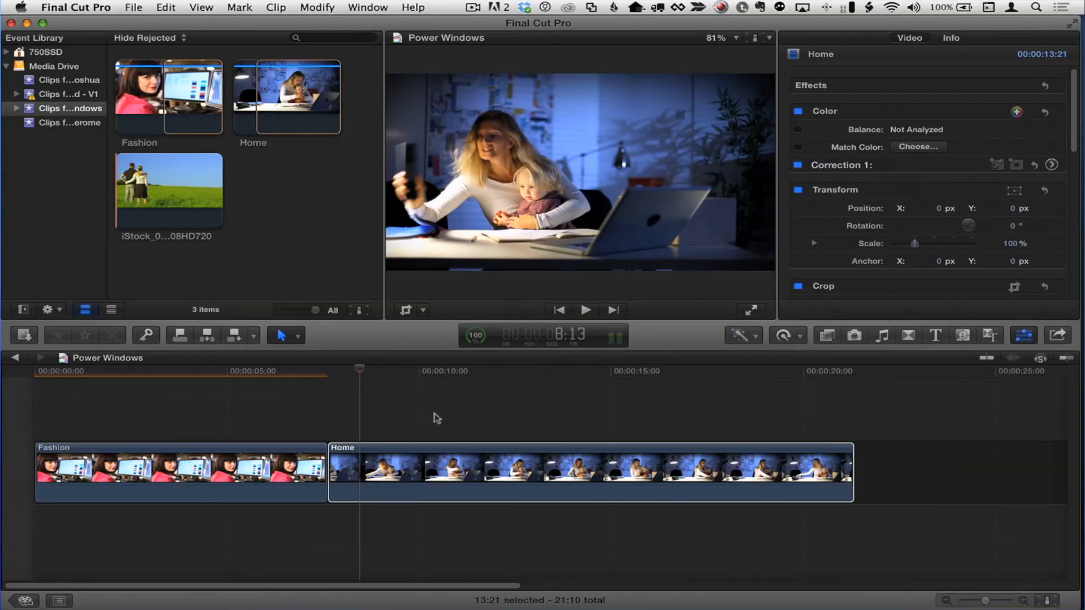
At 8:17 in the Home clip, add a shape mask to Correction 1, fit it around the mother's head, and widen its soft edge
click(365, 373)
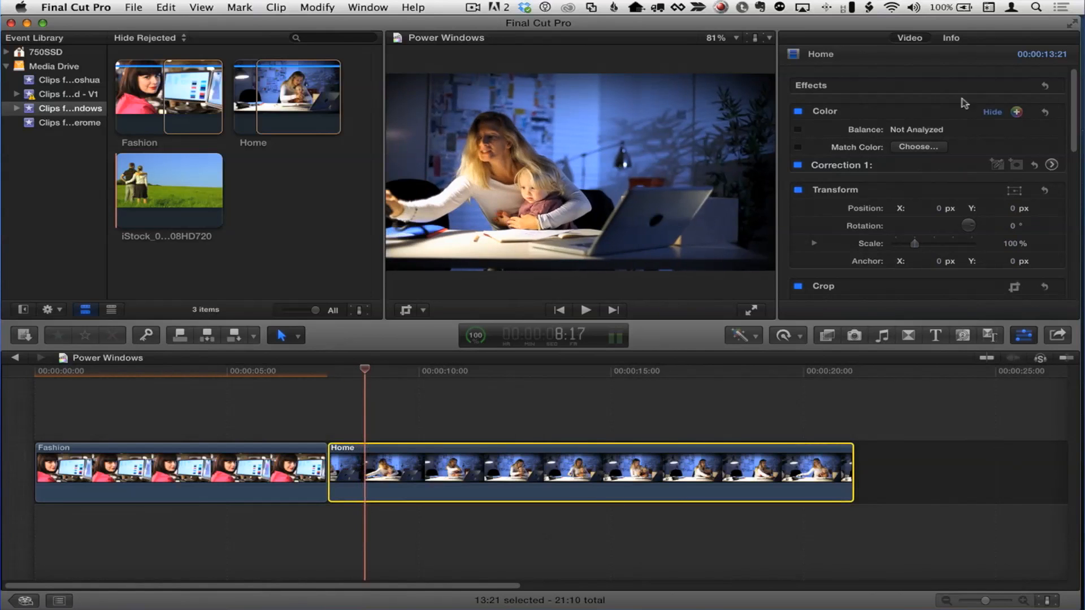
click(1016, 165)
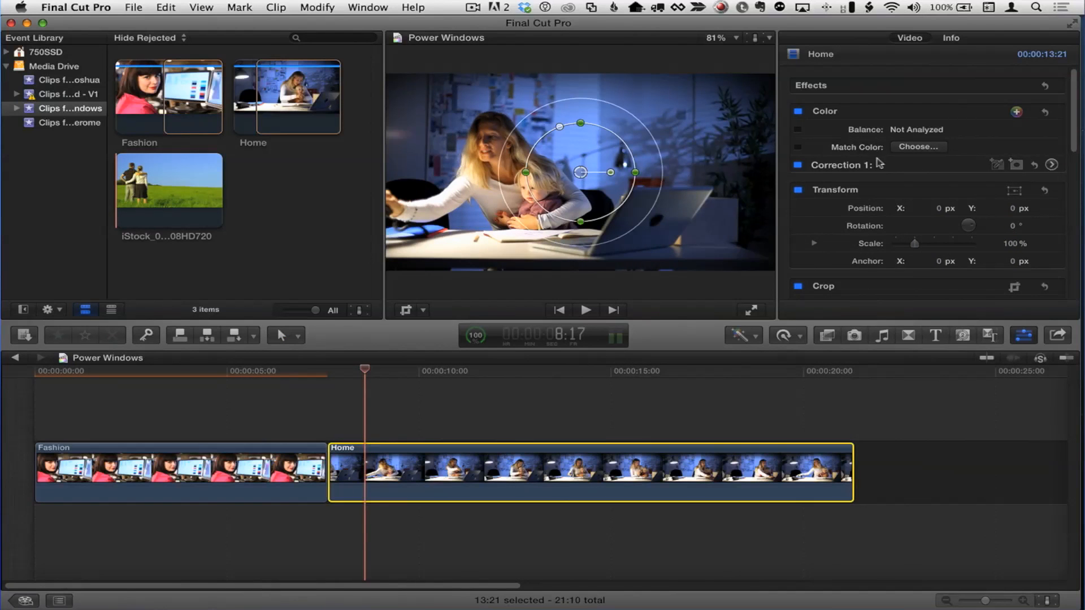
mouse_move(497, 150)
mouse_down()
mouse_move(552, 146)
mouse_move(496, 153)
mouse_up()
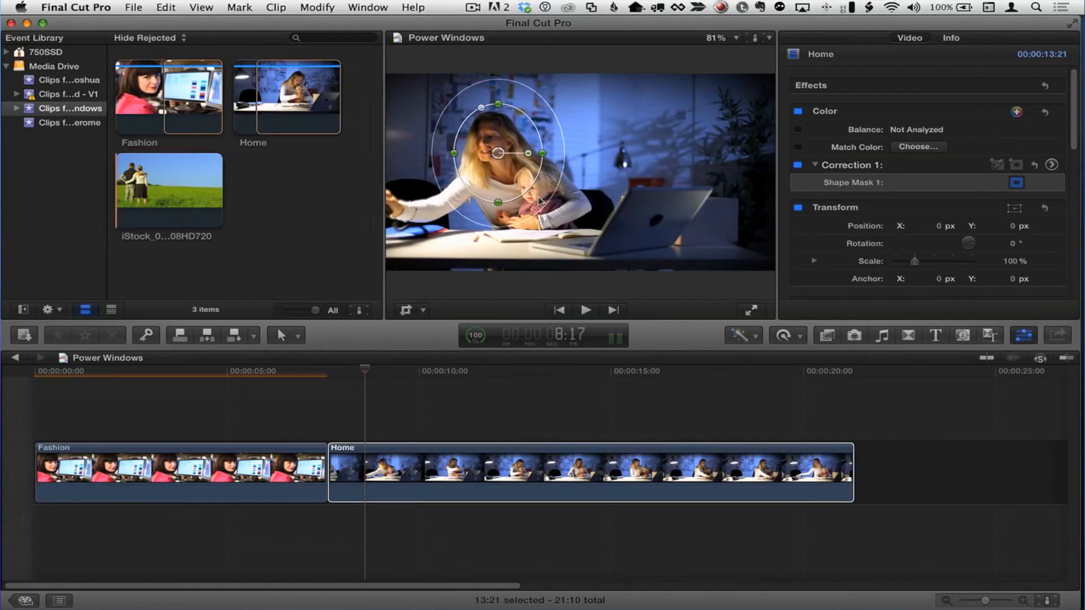
drag(541, 212, 548, 218)
drag(498, 153, 497, 153)
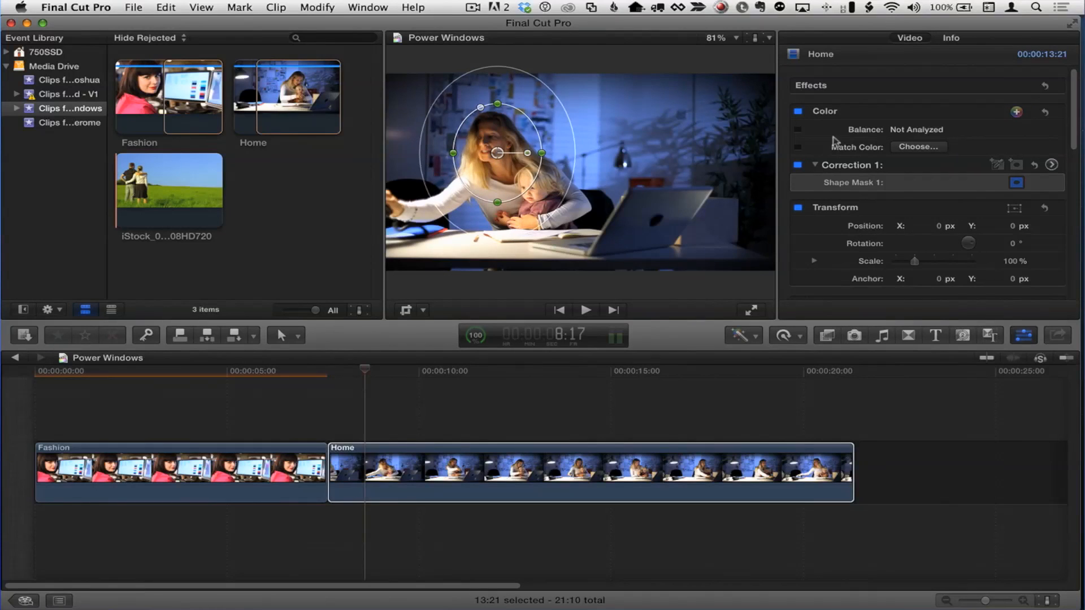
Open the exposure controls of the Home clip's Correction 1, try lowering the midtones inside the mask, and reset them to 0%
click(1052, 165)
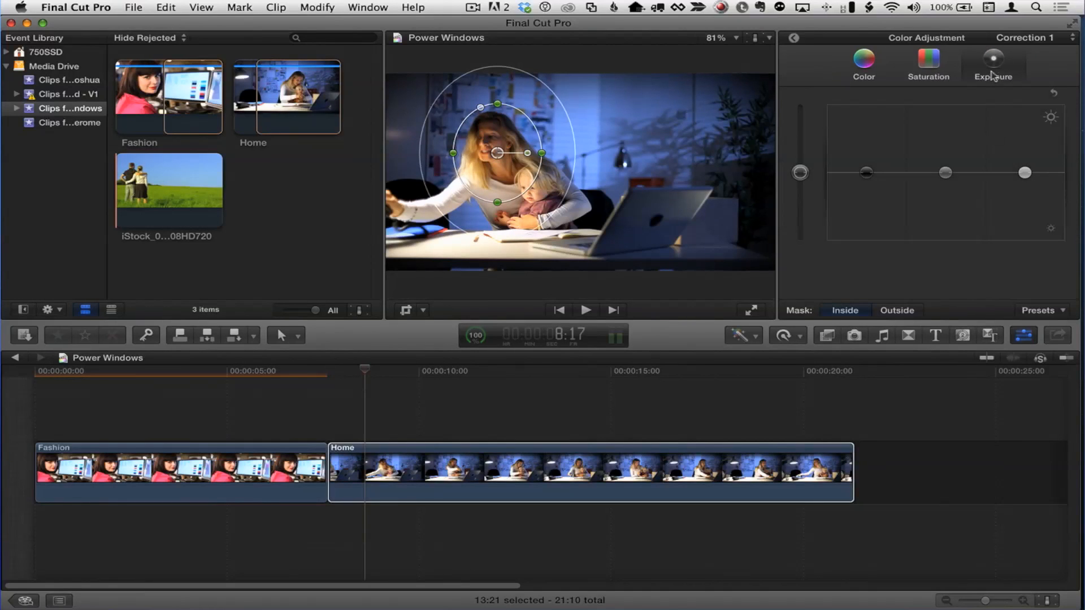
mouse_move(945, 173)
mouse_down()
mouse_move(947, 196)
mouse_move(945, 177)
mouse_up()
click(898, 309)
click(845, 310)
key(Delete)
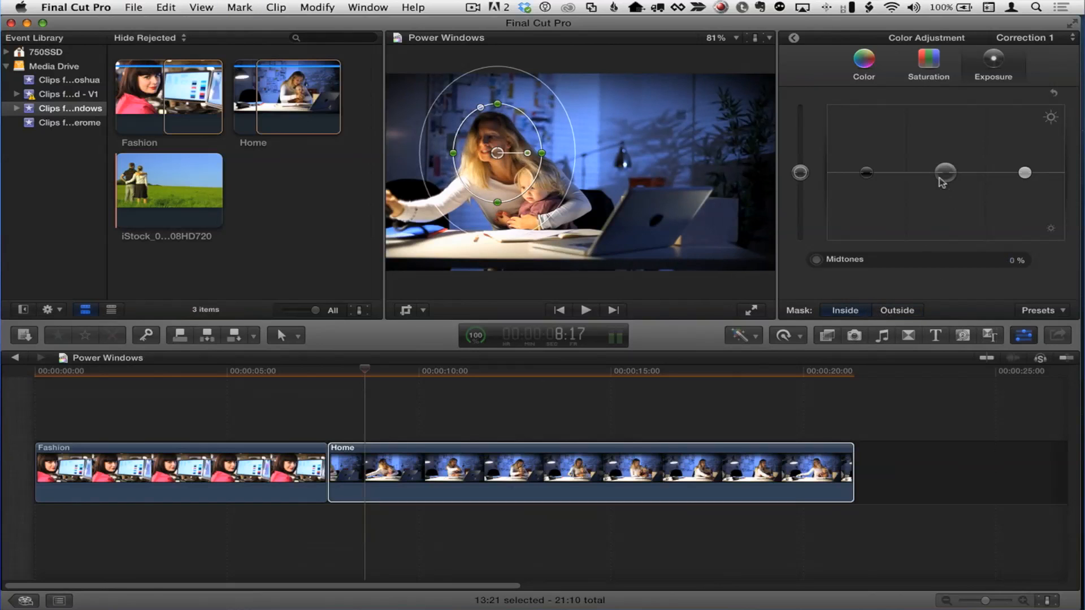
Adjust the midtones exposure outside the Home clip's mask and widen the mask's soft edge further
click(897, 310)
drag(945, 178, 945, 172)
drag(556, 202, 568, 215)
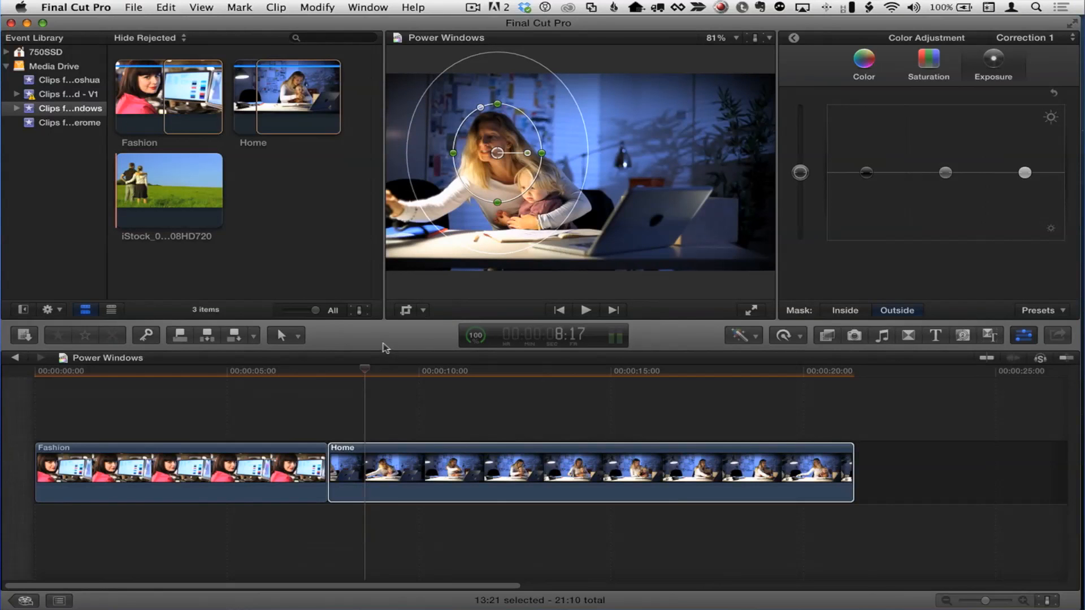
At 8:11 in the Home clip, return to the clip's effect settings and add a keyframe to Correction 1's Shape Mask 1
click(359, 475)
mouse_move(359, 373)
mouse_down()
mouse_move(417, 376)
mouse_move(380, 385)
mouse_move(523, 386)
mouse_move(377, 389)
mouse_move(357, 379)
mouse_up()
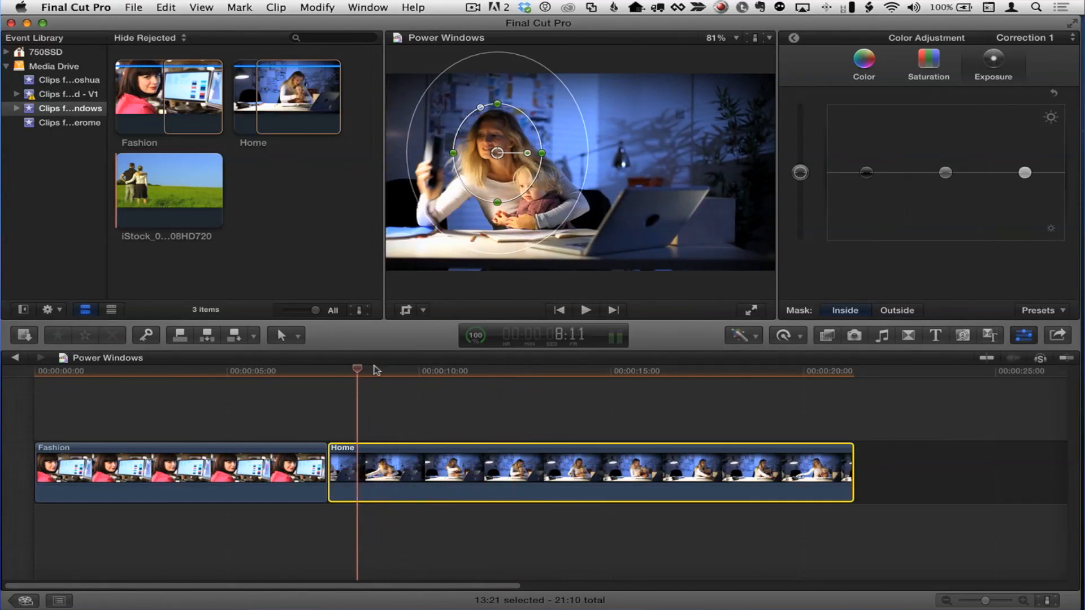
click(795, 37)
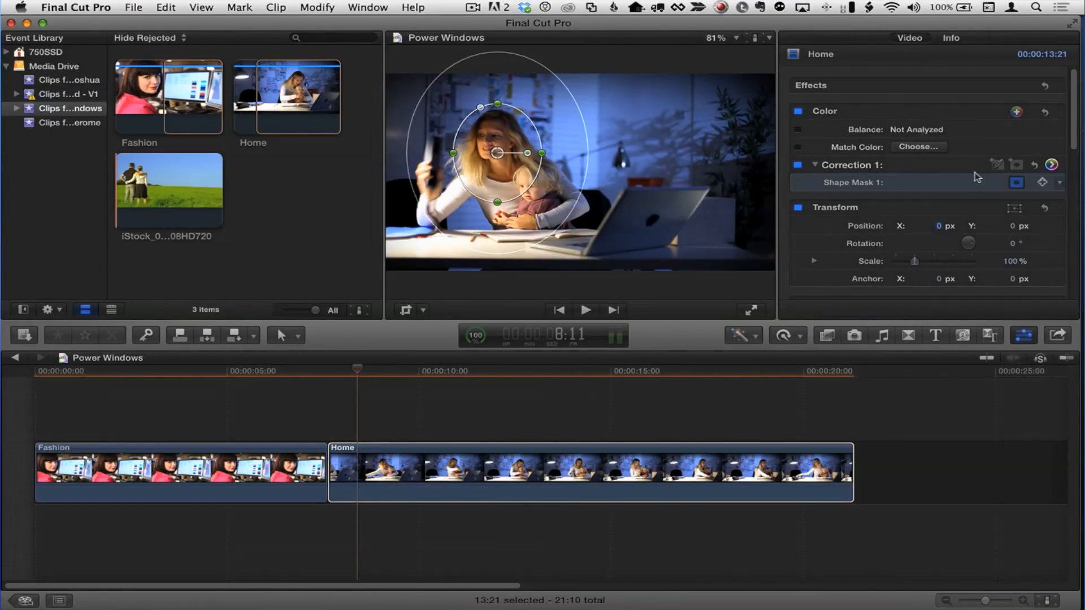
click(1042, 182)
At 19:08 in the Home clip, move Shape Mask 1 onto the mother's head to keyframe its new position
drag(357, 371, 565, 388)
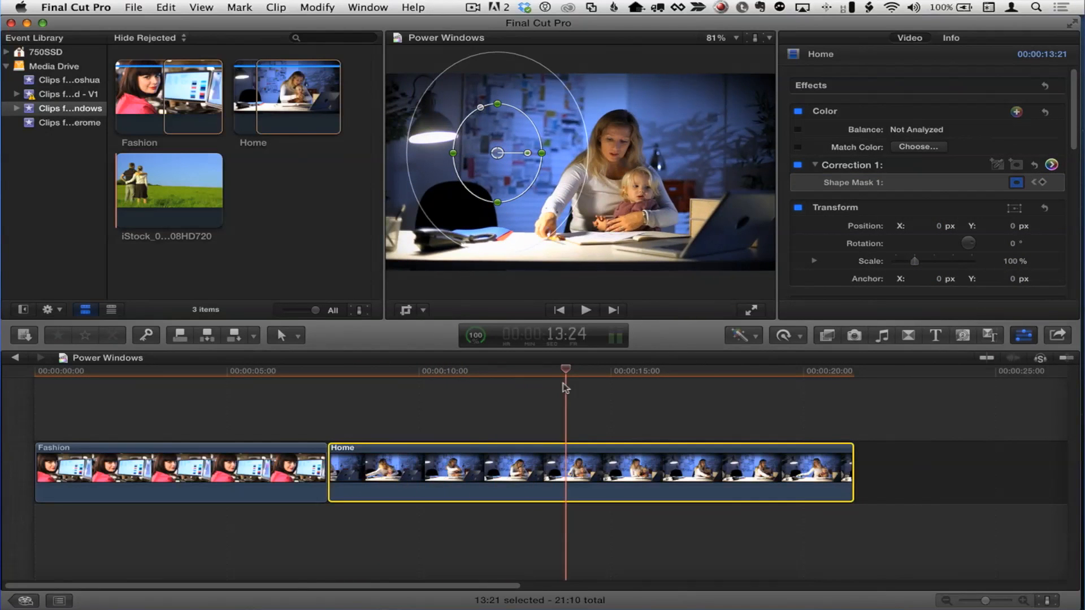
click(565, 387)
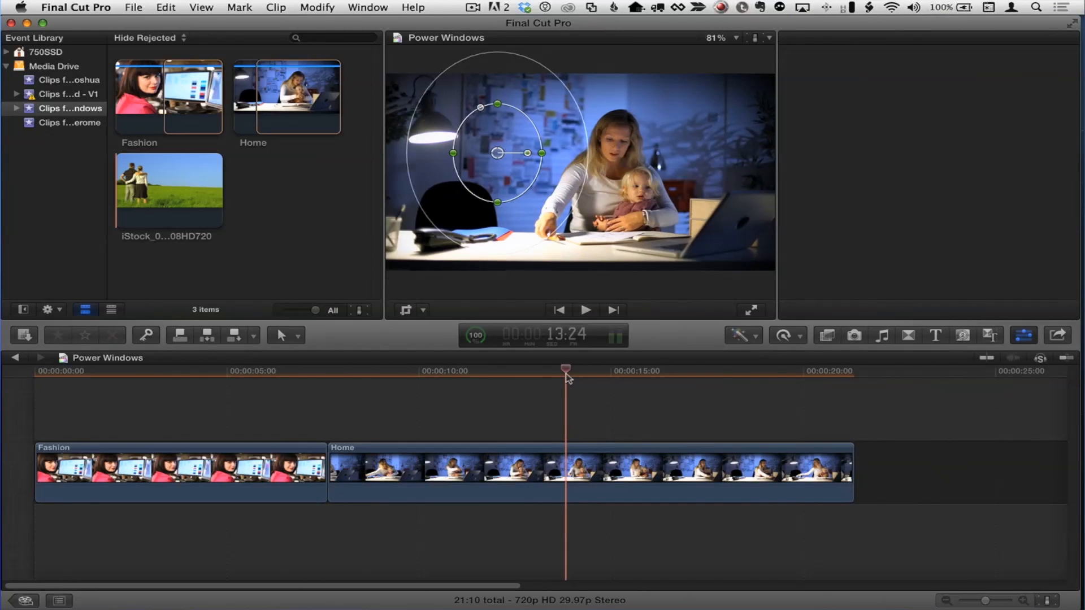
drag(567, 371, 776, 374)
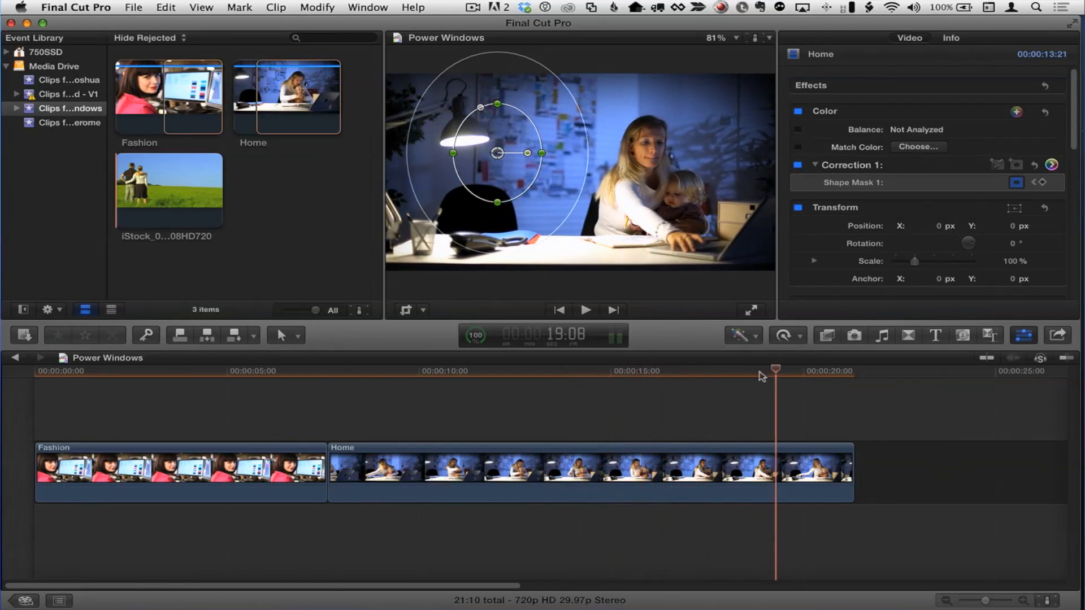
drag(497, 154, 654, 157)
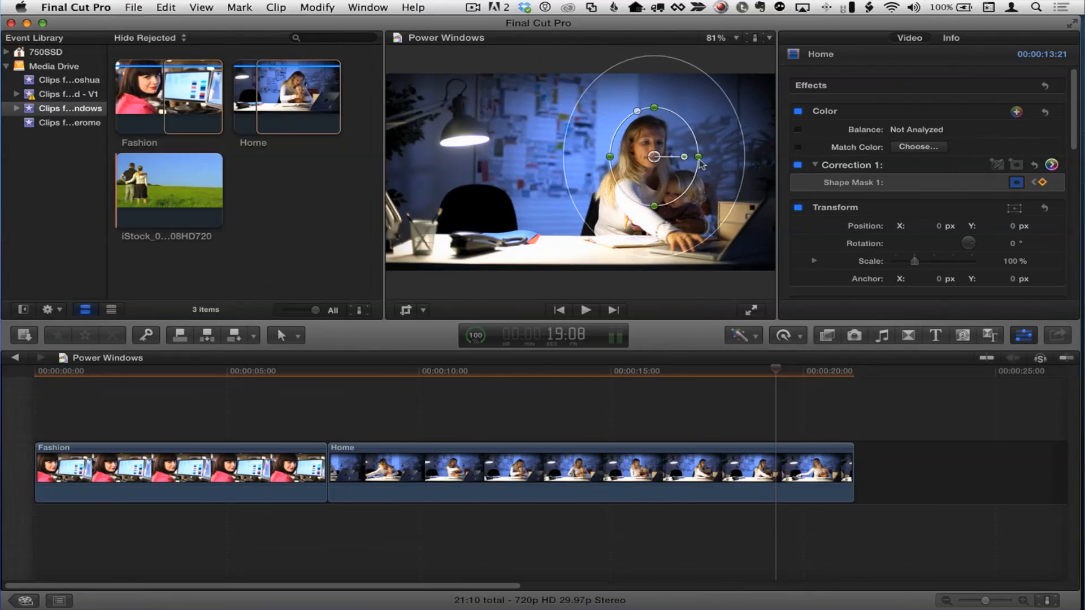
Re-center Shape Mask 1 on the mother's head at 13:06 and again at 14:27, keyframing both positions
drag(777, 368, 540, 367)
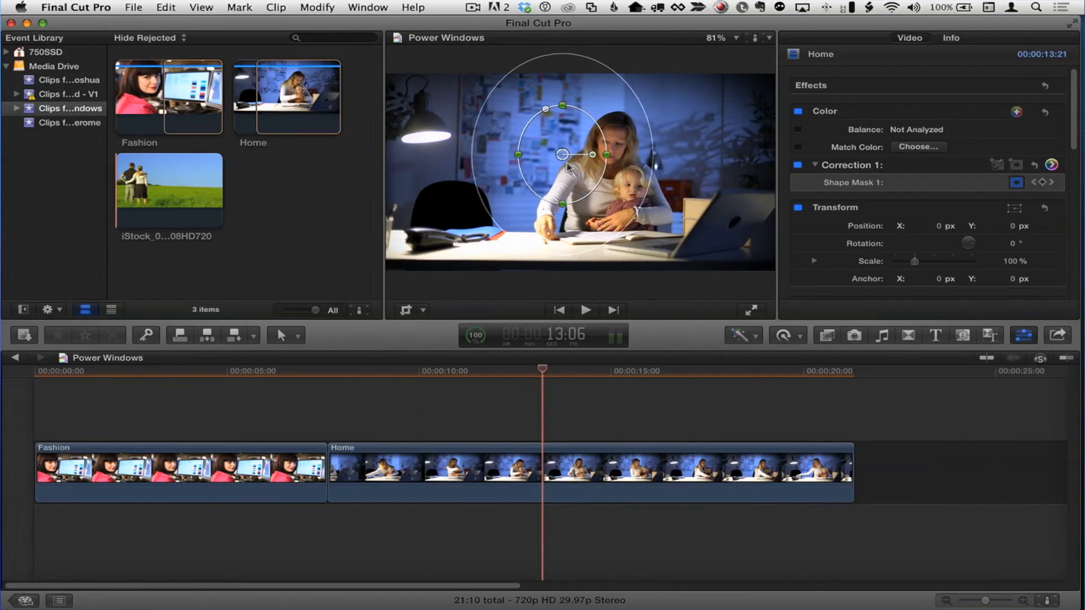
drag(562, 155, 615, 156)
drag(536, 370, 608, 370)
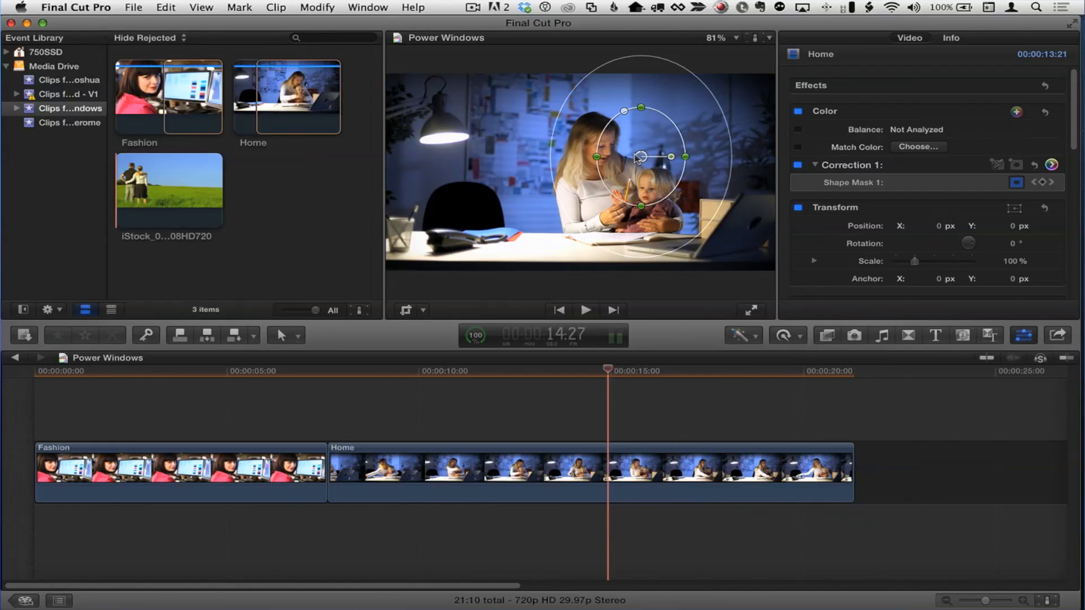
drag(636, 158, 602, 154)
Correct Shape Mask 1's position over the mother's face at 12:07 and 11:06 in the Home clip
drag(608, 370, 506, 372)
drag(590, 151, 611, 155)
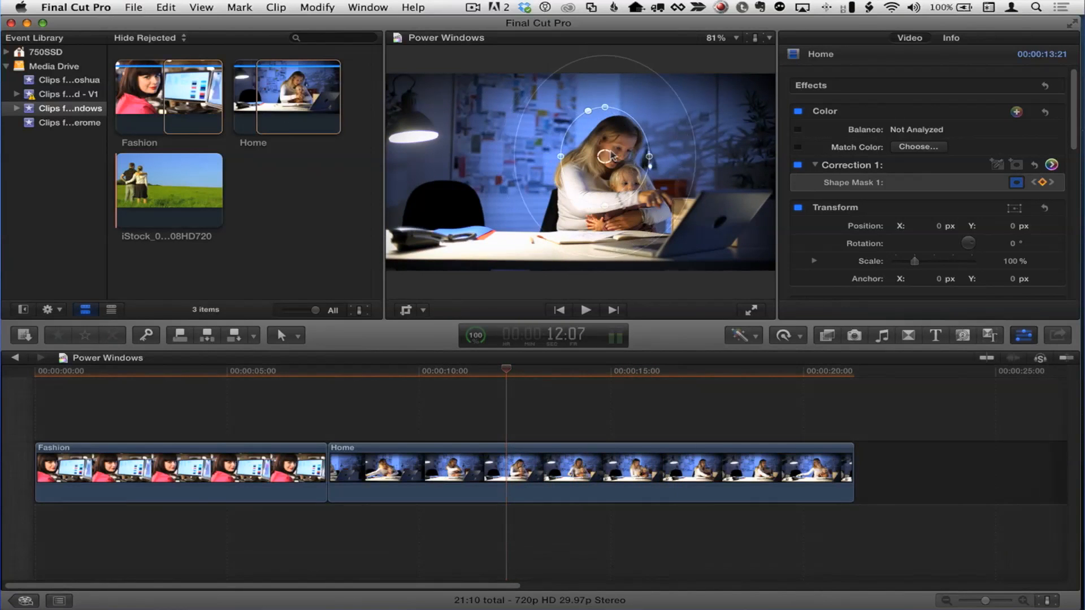
drag(505, 371, 467, 371)
drag(574, 156, 583, 156)
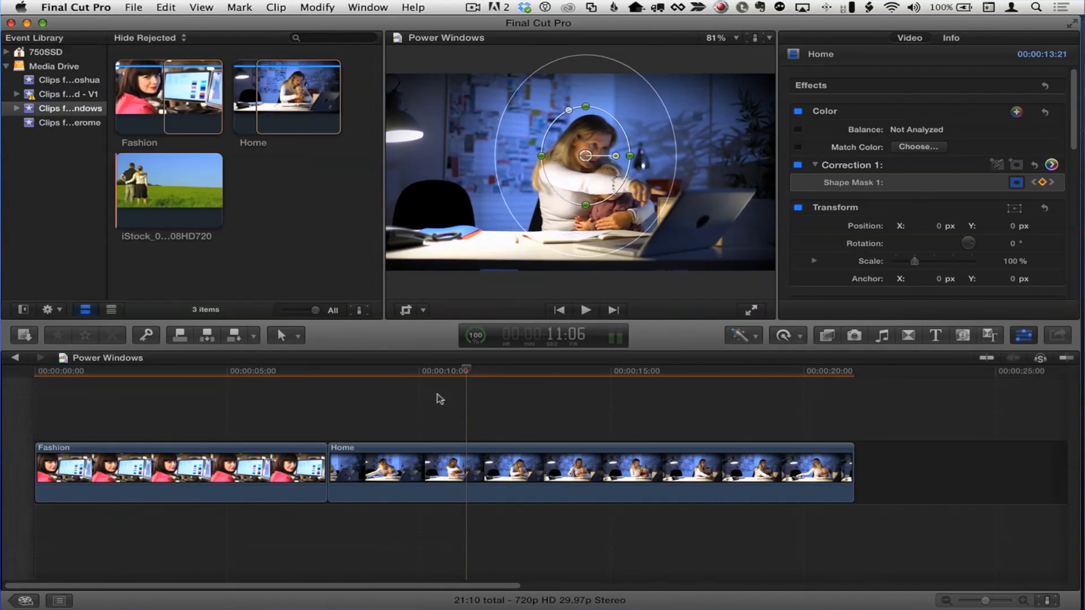
Reposition Shape Mask 1 over the mother's head just after the 10-second mark, and scrub back to about 9 seconds to check the tracking
drag(459, 371, 432, 371)
drag(549, 153, 559, 151)
drag(432, 370, 382, 390)
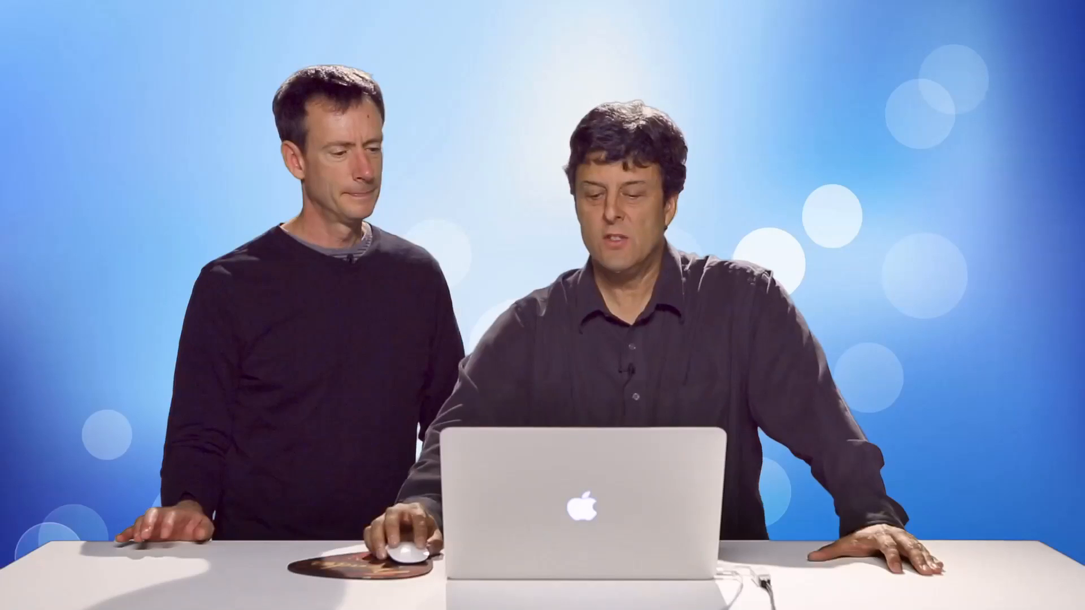